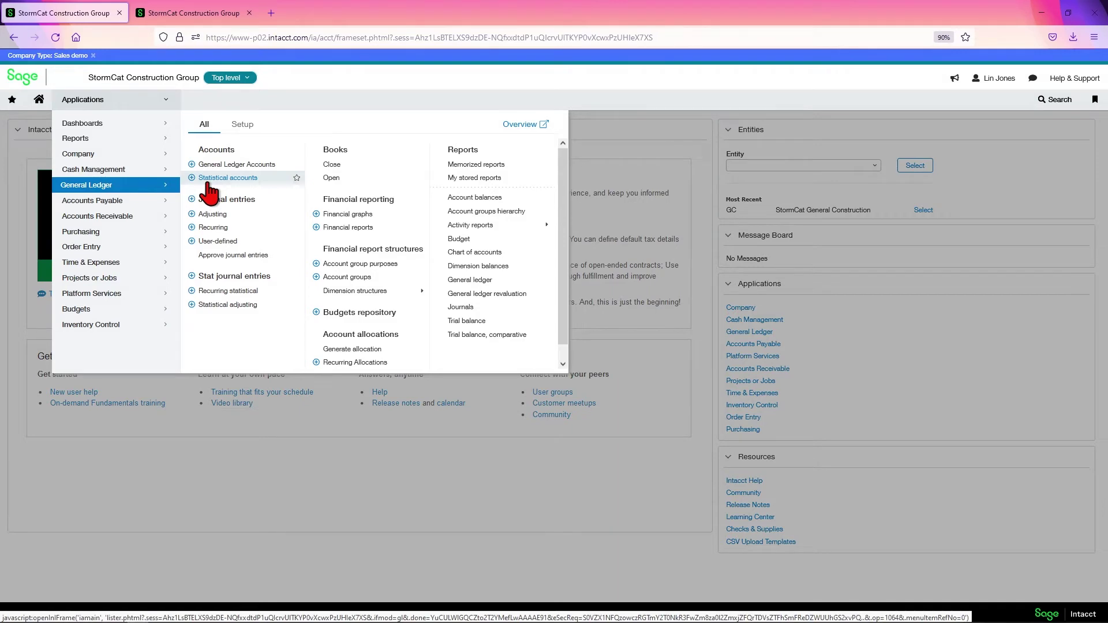
Open the Statistical Accounts list under General Ledger Accounts
{"action": "left_click", "coordinate": [209, 179]}
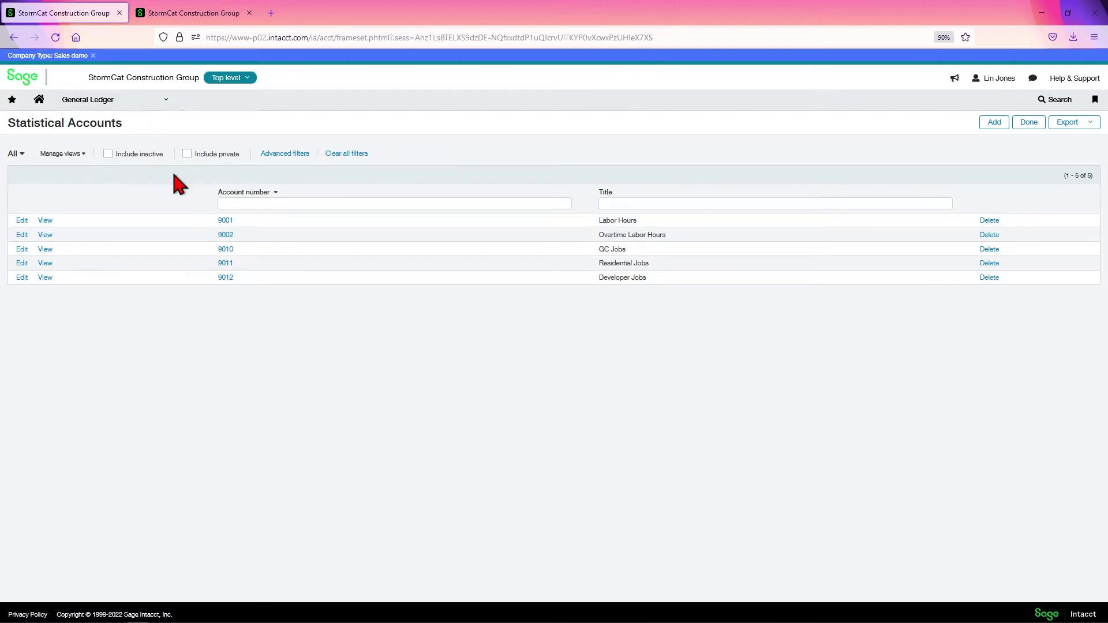
Review the General Ledger Accounts list, then bring up the General Ledger Report form
{"action": "left_click", "coordinate": [131, 101]}
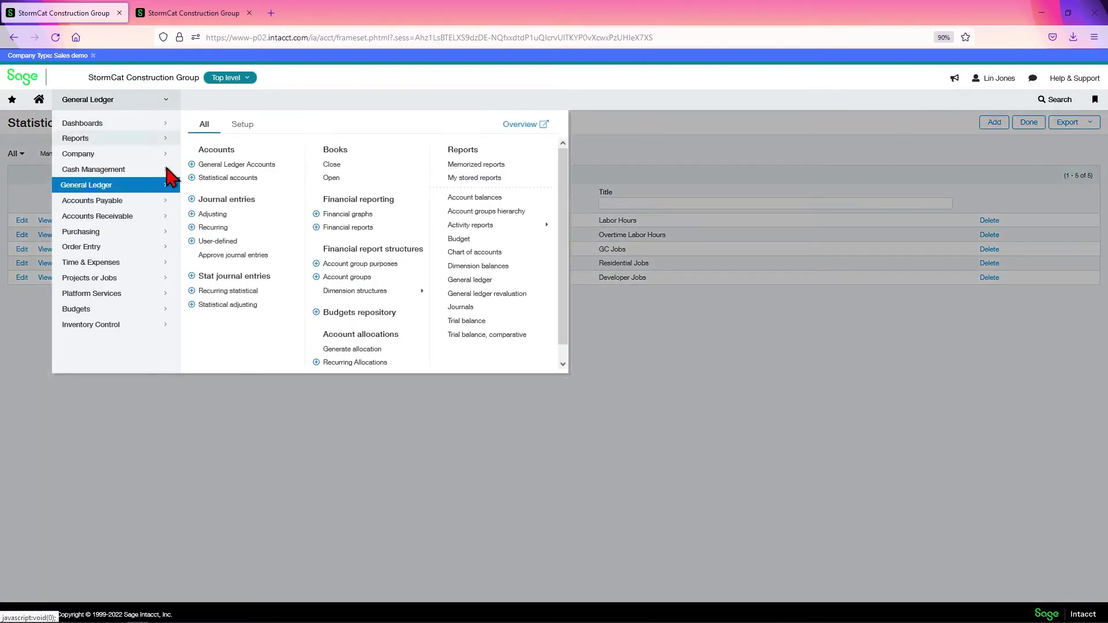
{"action": "left_click", "coordinate": [230, 166]}
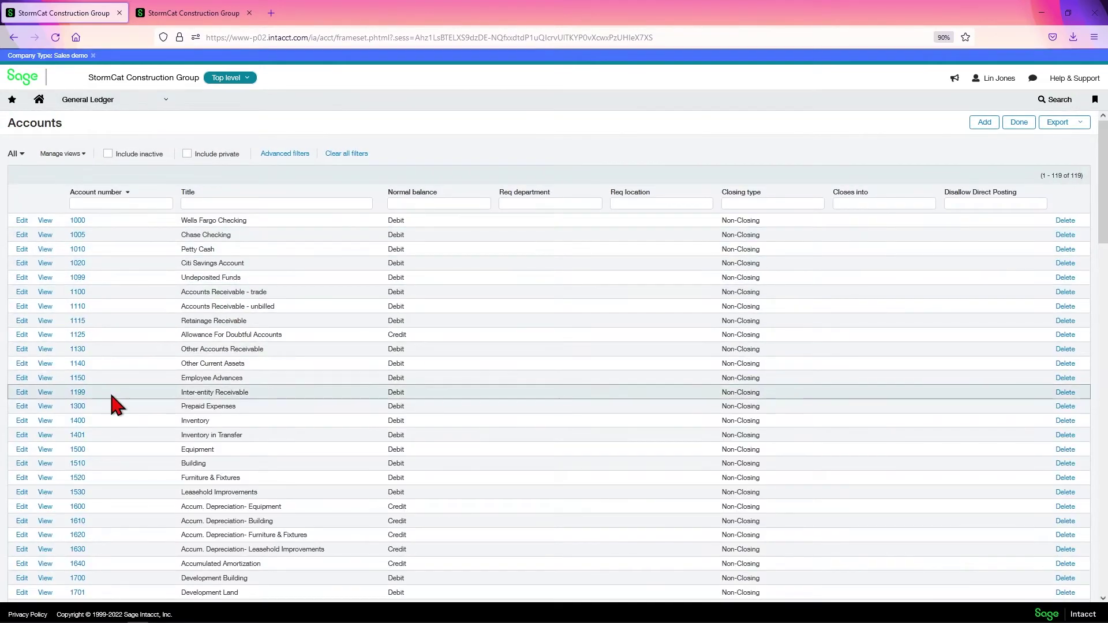
{"action": "left_click", "coordinate": [110, 104]}
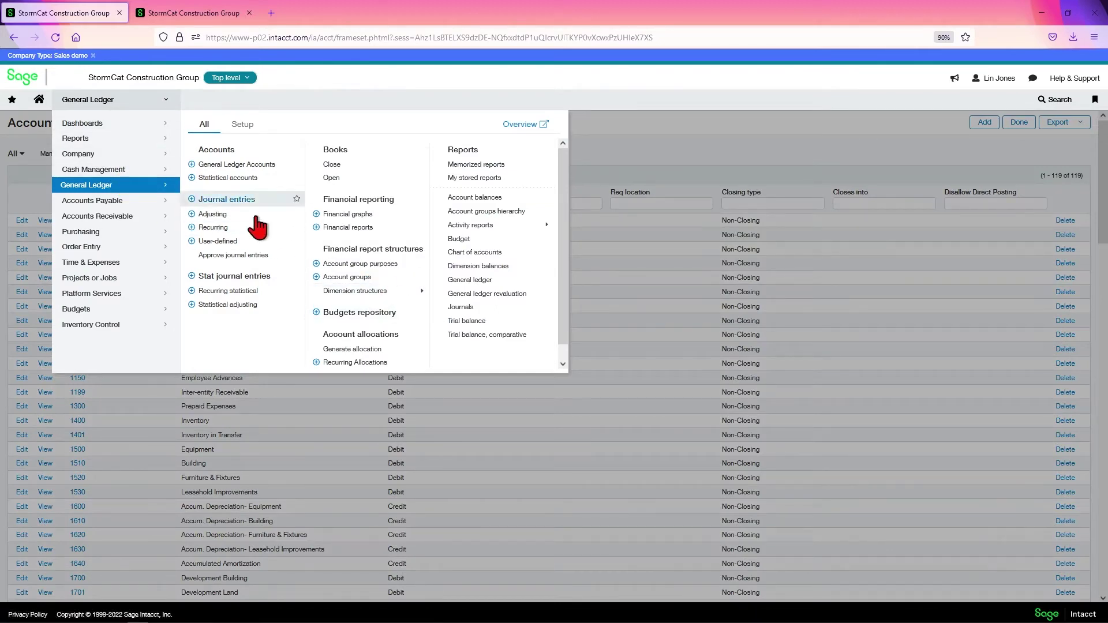
{"action": "left_click", "coordinate": [460, 281]}
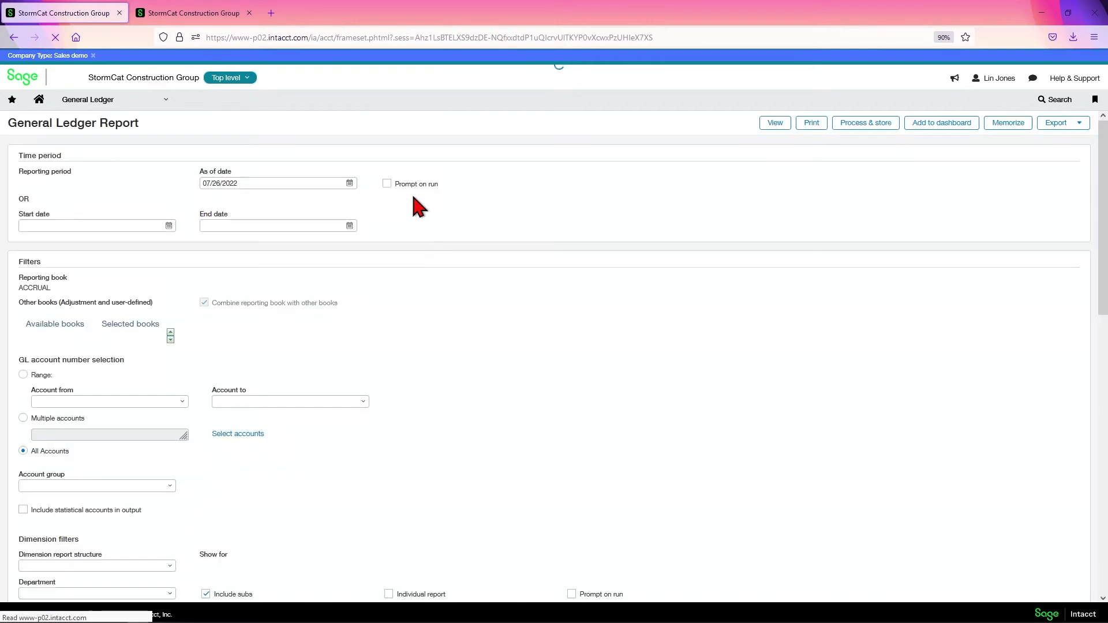
Browse the report's Account from choices without selecting any account
{"action": "scroll", "coordinate": [167, 353], "scroll_direction": "down", "scroll_amount": 4}
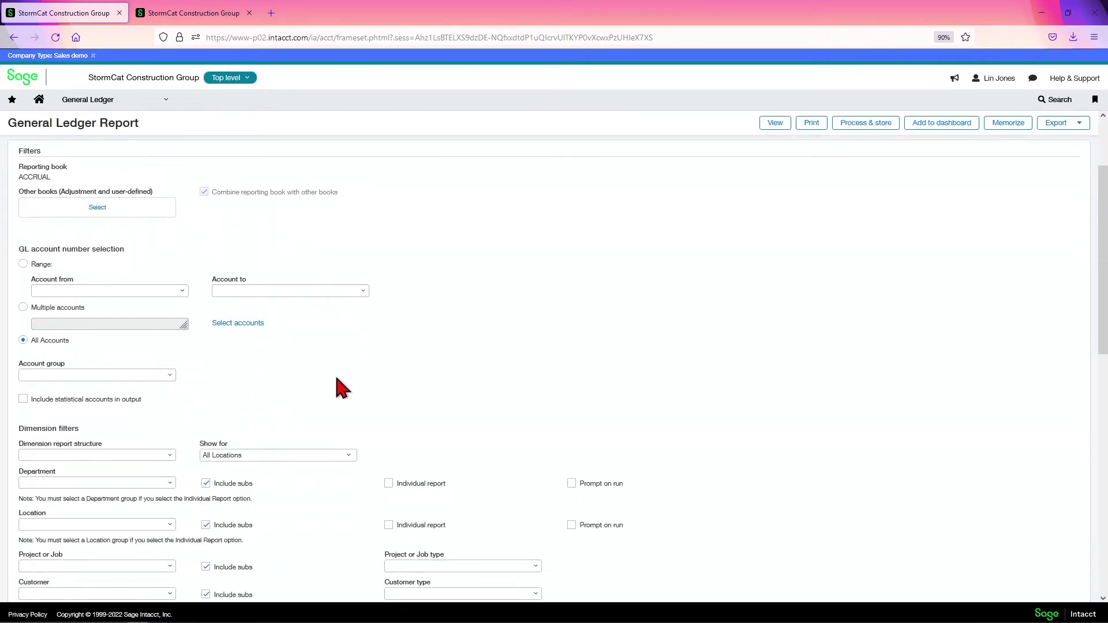
{"action": "left_click", "coordinate": [183, 292]}
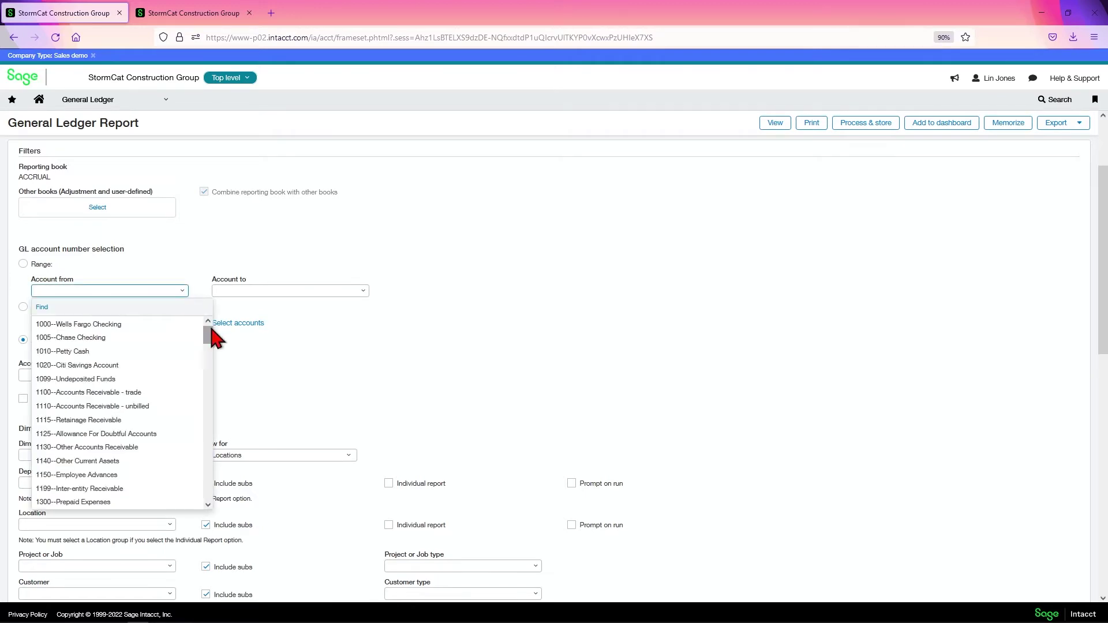
{"action": "left_click_drag", "start_coordinate": [211, 332], "coordinate": [188, 507]}
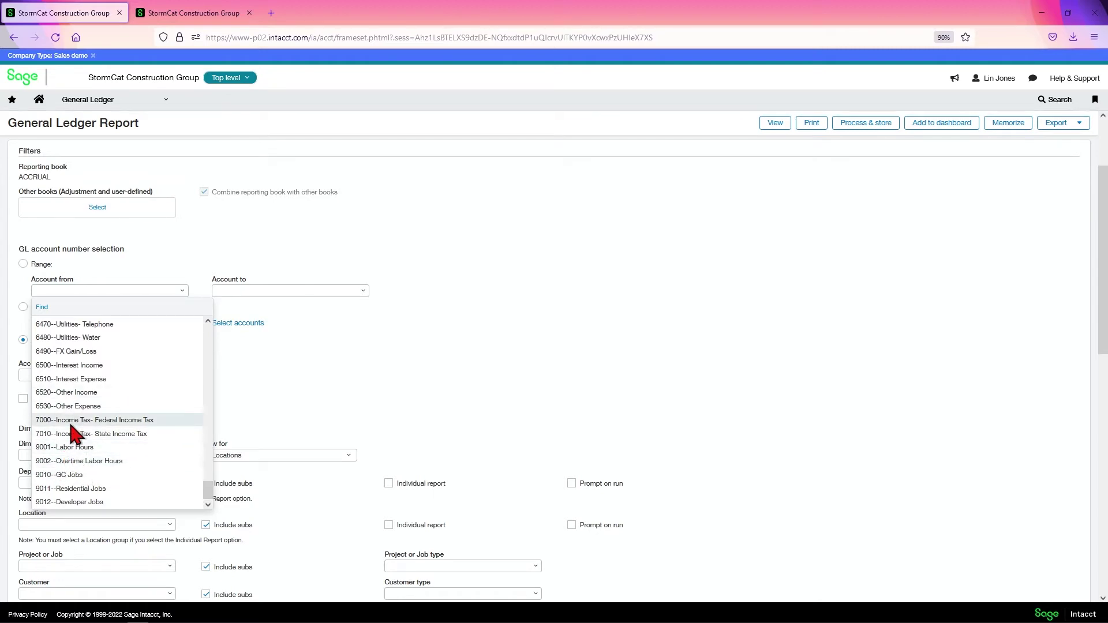
{"action": "left_click", "coordinate": [364, 399]}
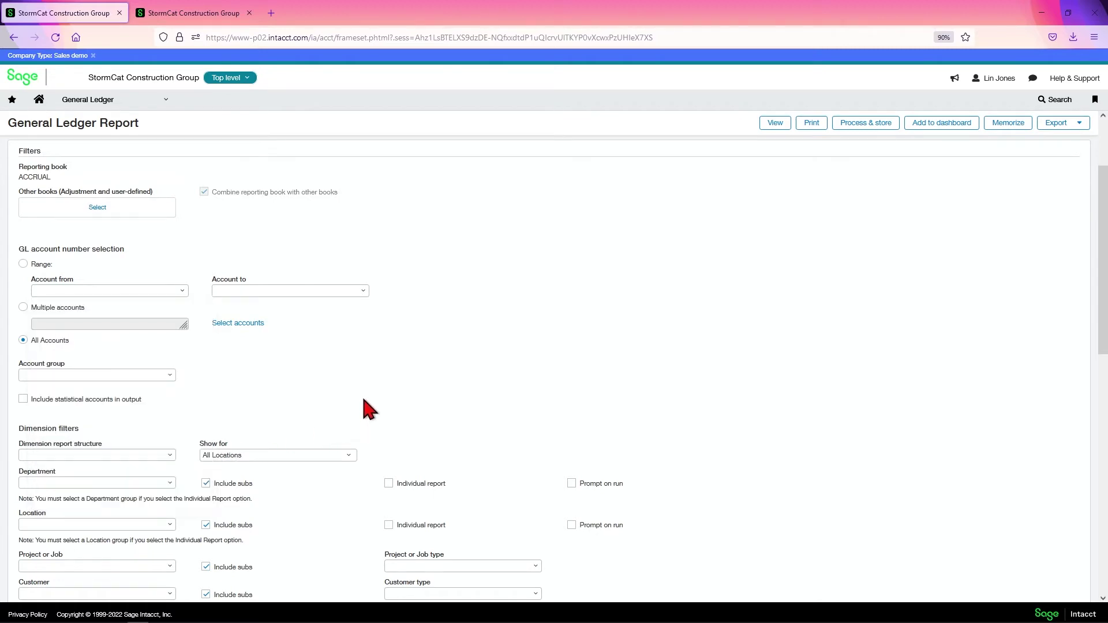
{"action": "left_click", "coordinate": [125, 104]}
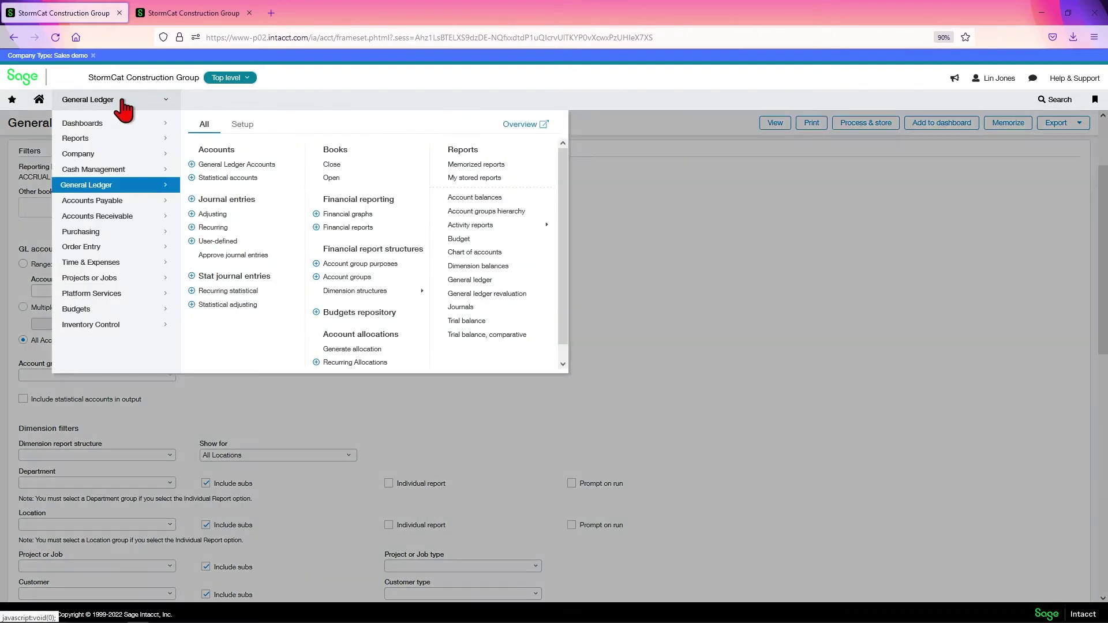
Go back to Statistical accounts, showing accounts 9001 through 9012
{"action": "left_click", "coordinate": [230, 180]}
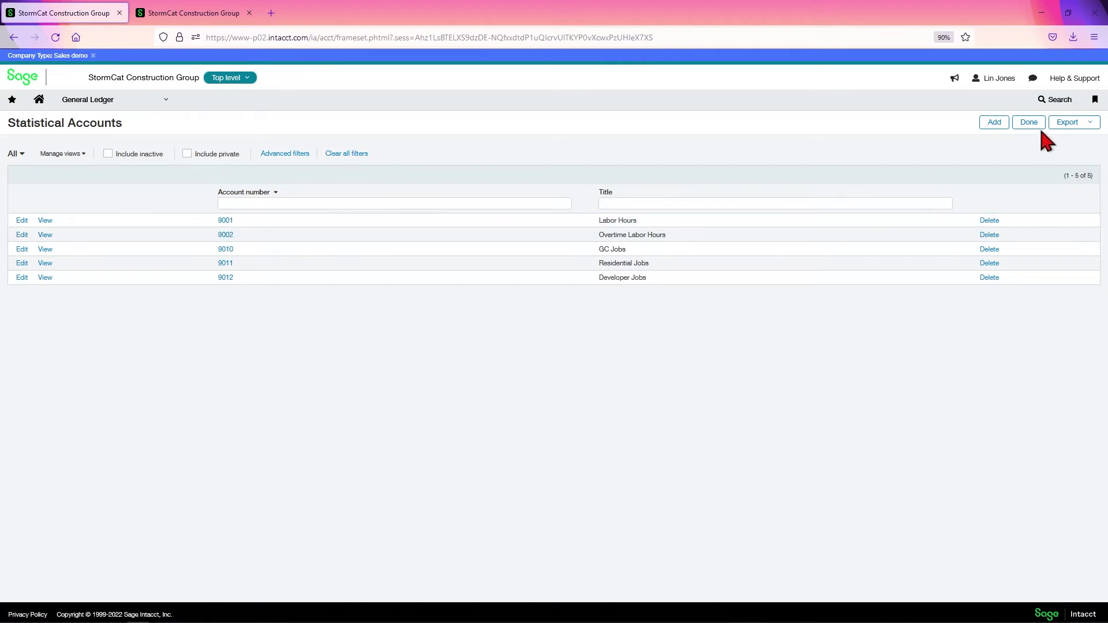
Add a statistical account numbered REGH titled Regular Hours, and view the Report type help
{"action": "left_click", "coordinate": [996, 121]}
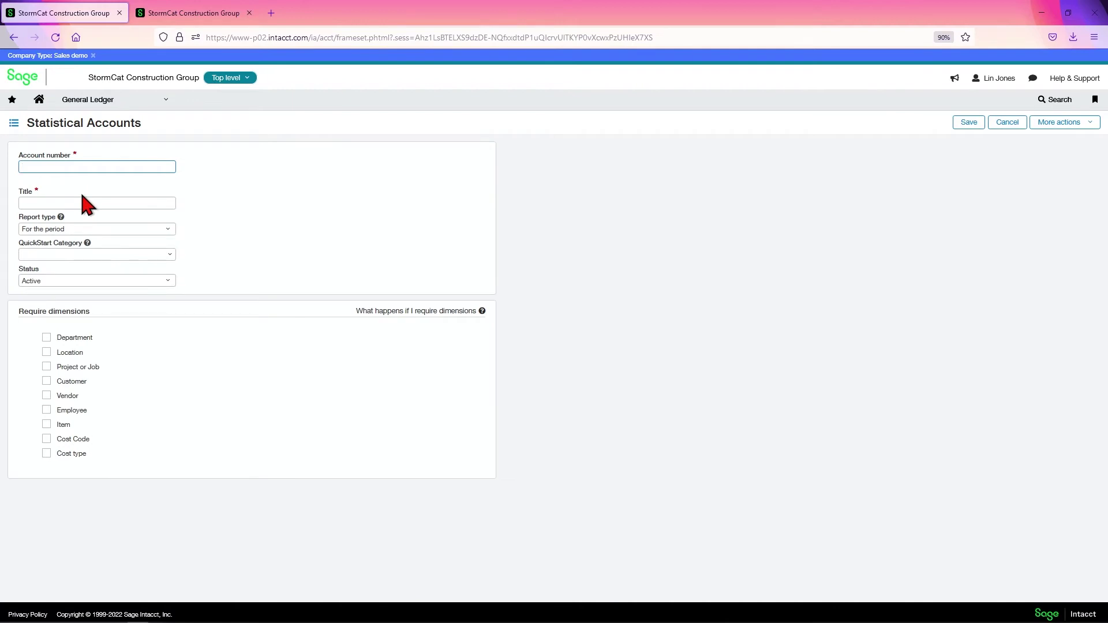
{"action": "type", "text": "LABH"}
{"action": "left_click_drag", "start_coordinate": [64, 165], "coordinate": [12, 166]}
{"action": "type", "text": "REGH"}
{"action": "left_click", "coordinate": [80, 203]}
{"action": "type", "text": "Regular"}
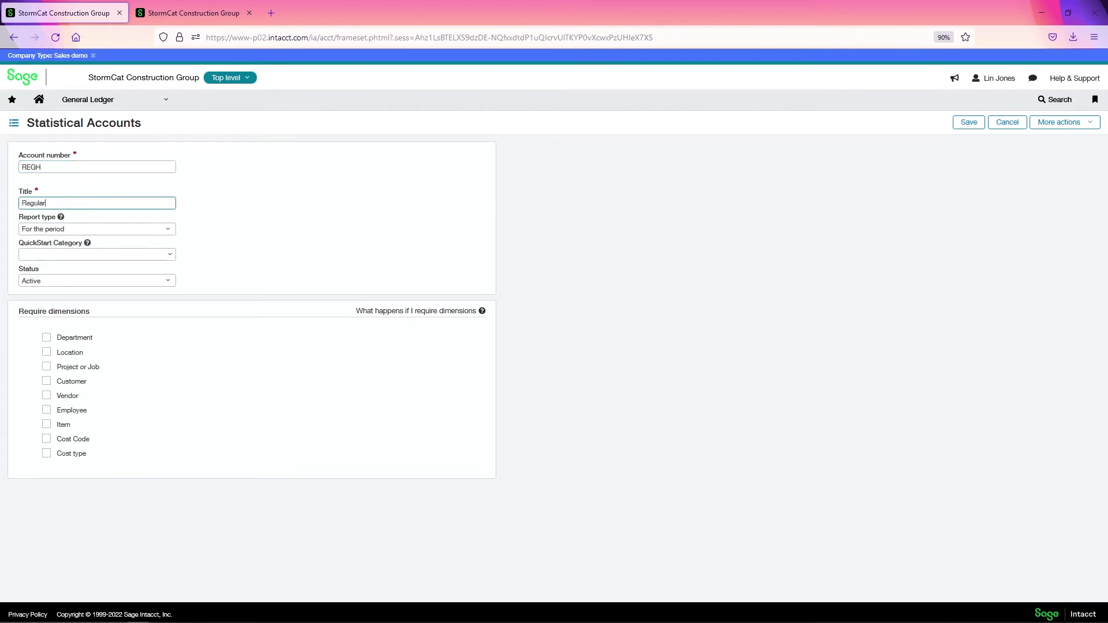
{"action": "type", "text": " Hours"}
{"action": "left_click", "coordinate": [61, 218]}
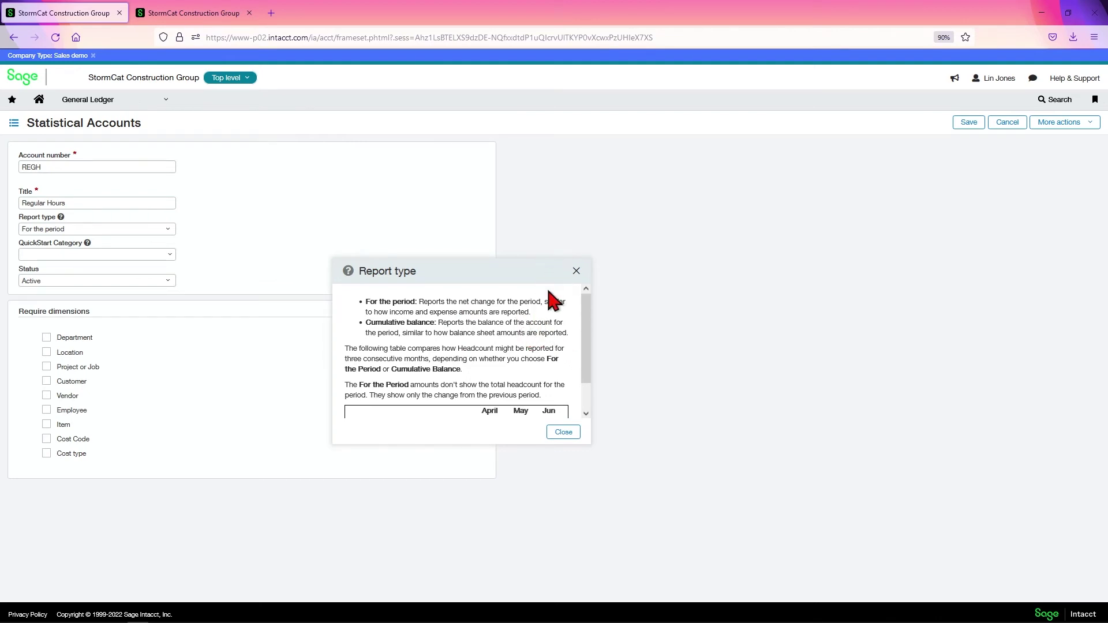
Check the QuickStart category options without choosing one, then save account REGH Regular Hours
{"action": "left_click", "coordinate": [564, 433]}
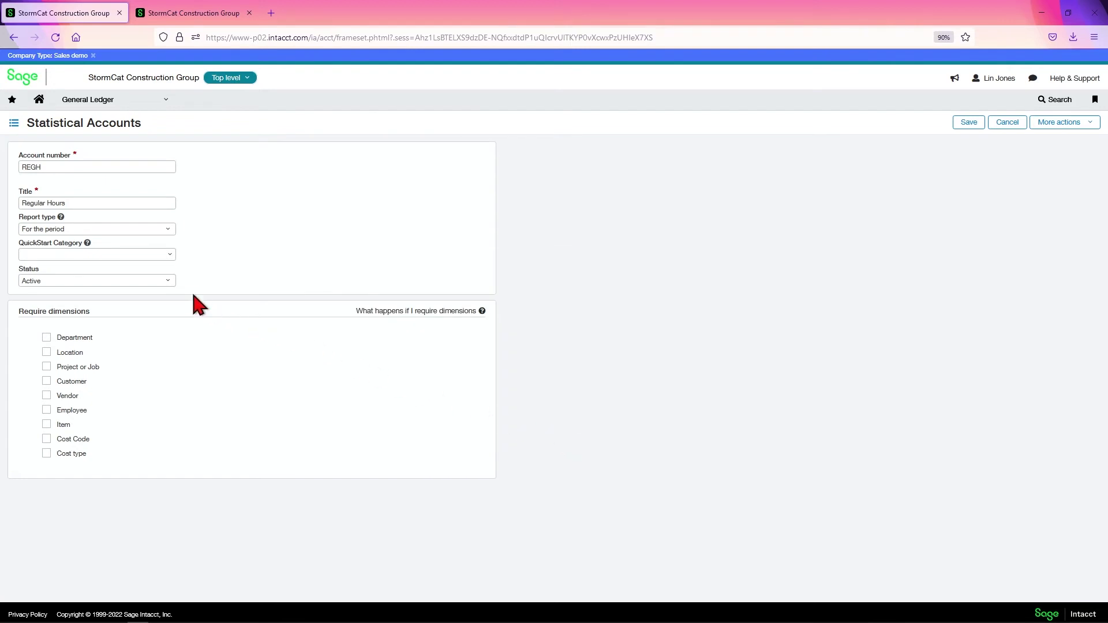
{"action": "left_click", "coordinate": [170, 256]}
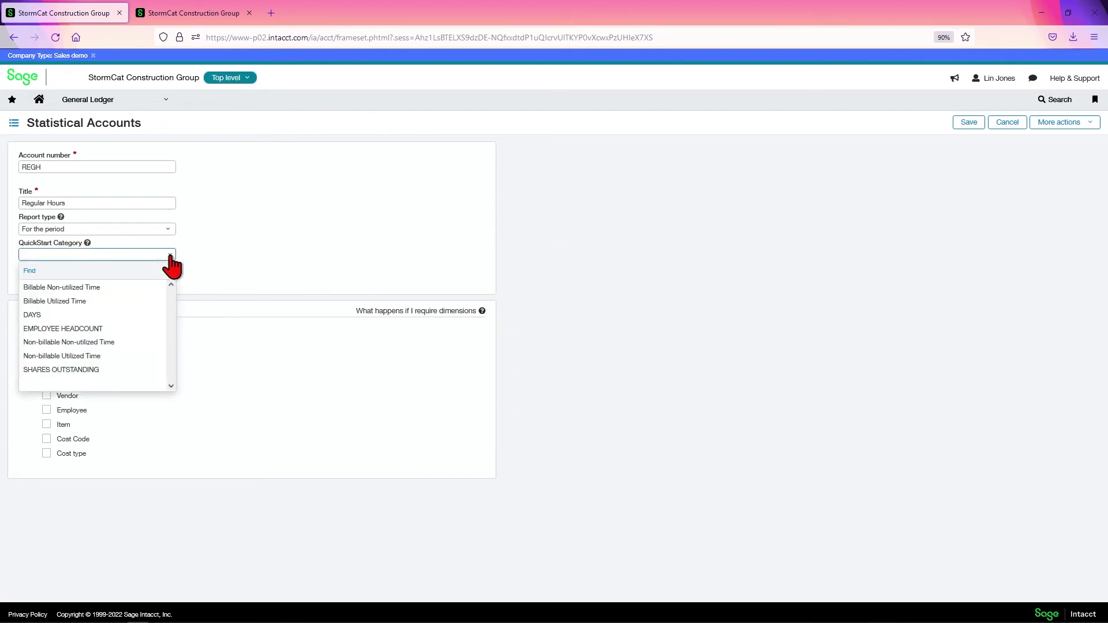
{"action": "left_click", "coordinate": [237, 246]}
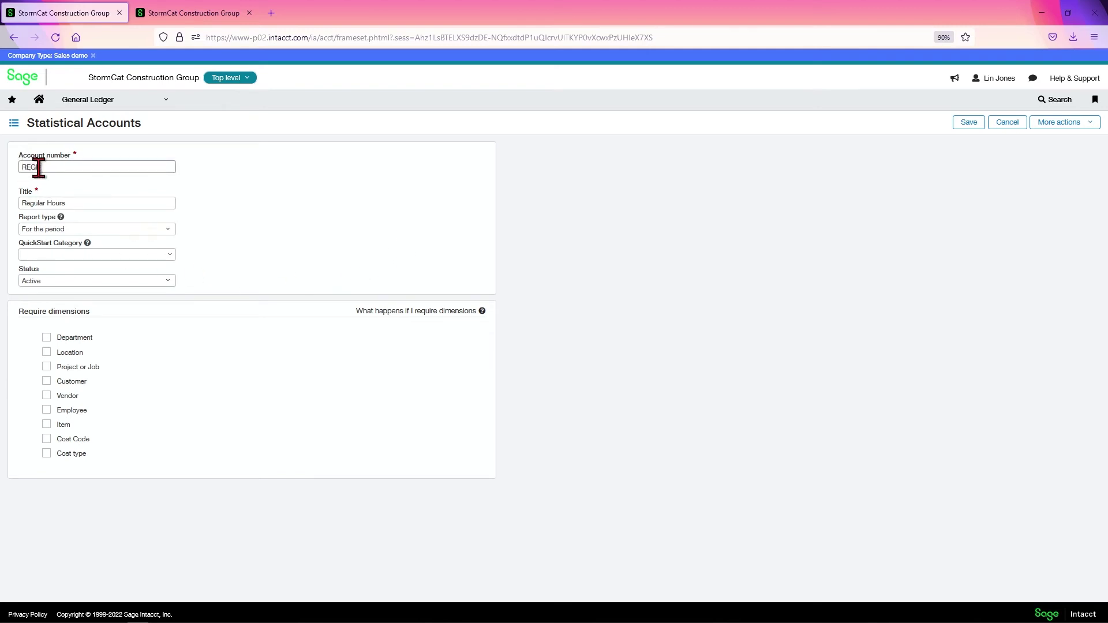
{"action": "left_click", "coordinate": [967, 123]}
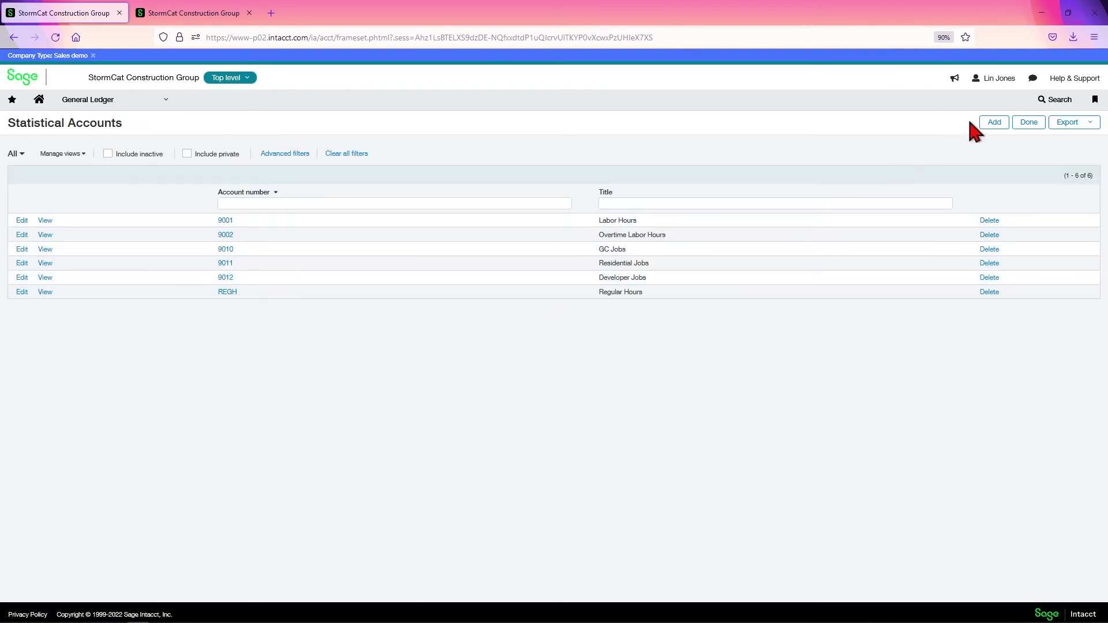
Create and save statistical account L100 titled 'Labor Hours - Regular'
{"action": "left_click", "coordinate": [982, 123]}
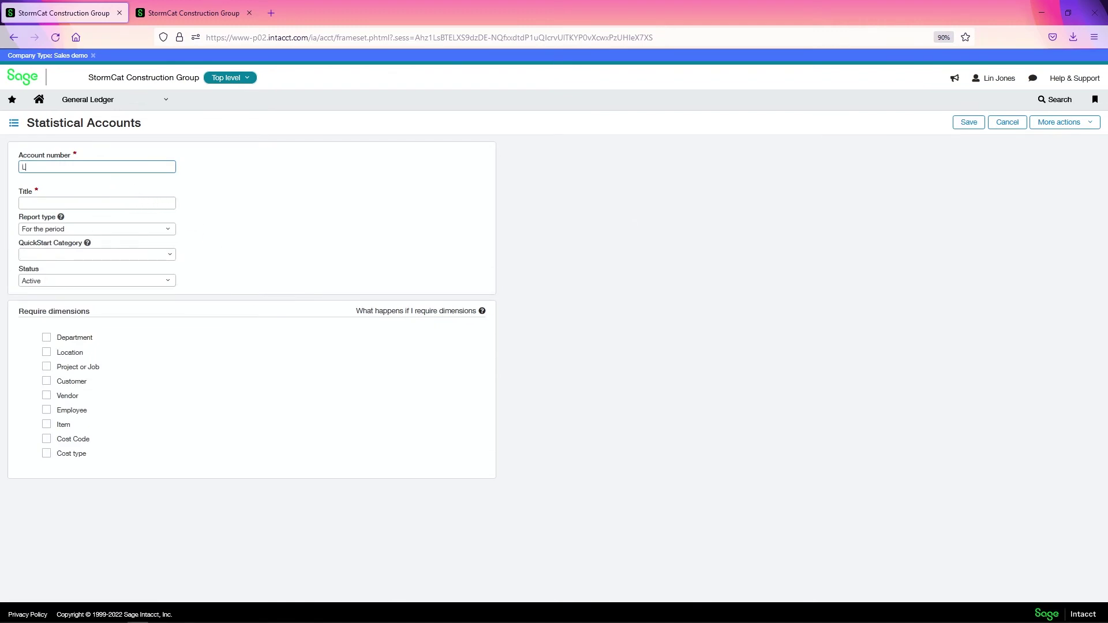
{"action": "type", "text": "L100"}
{"action": "left_click", "coordinate": [104, 204]}
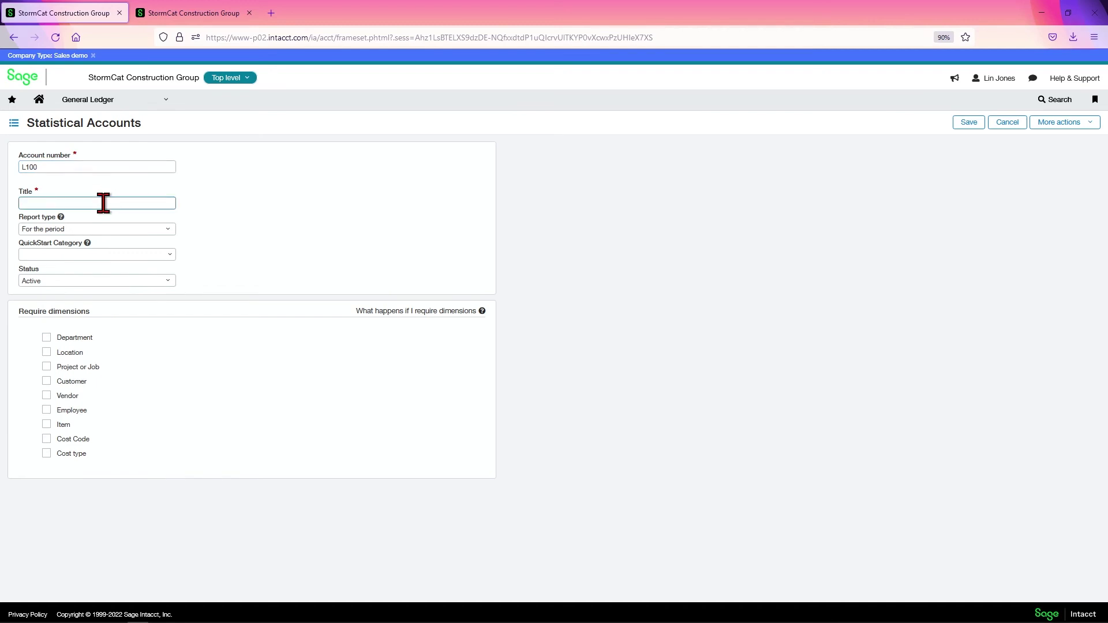
{"action": "type", "text": "Labor Hours - Regular"}
{"action": "left_click", "coordinate": [975, 122]}
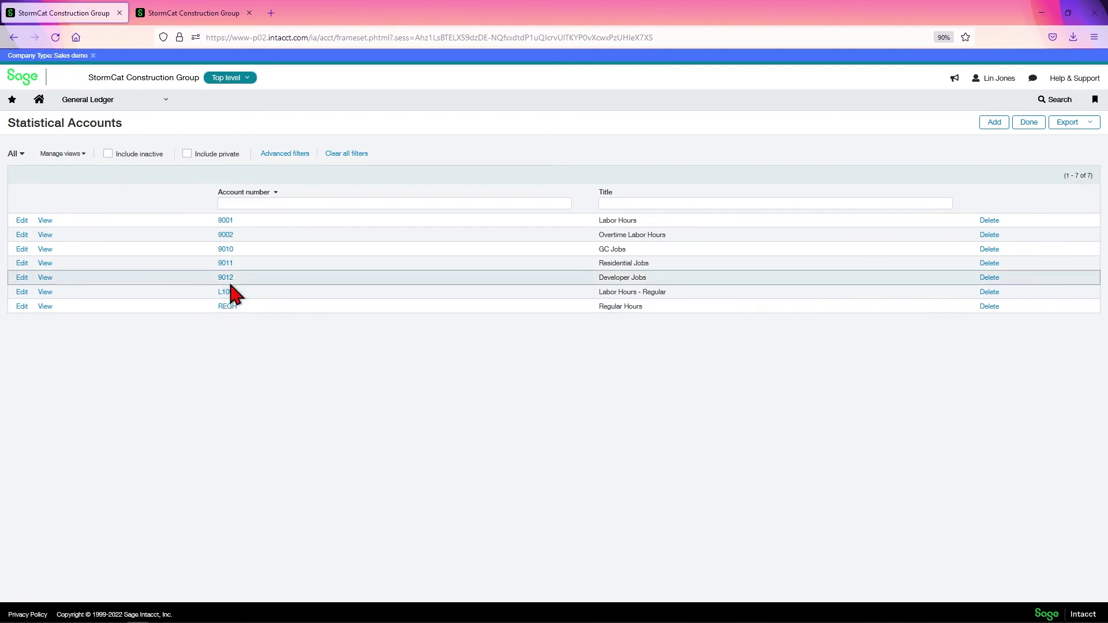
In the other tab, open the General Ledger Report, leaving the unsaved bill page
{"action": "left_click", "coordinate": [157, 13]}
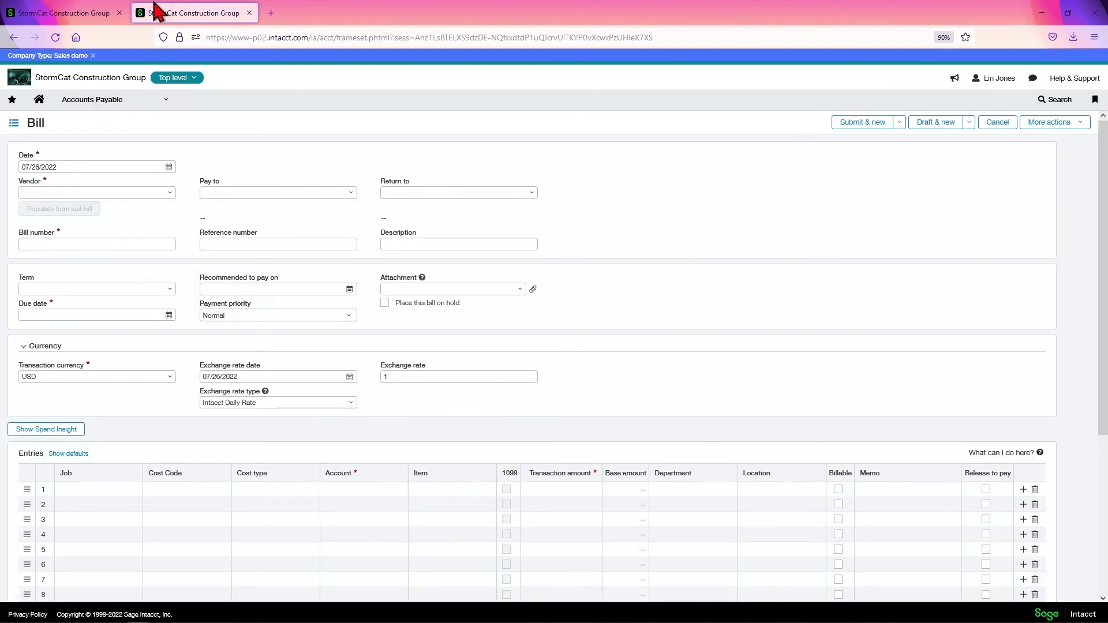
{"action": "left_click", "coordinate": [110, 104]}
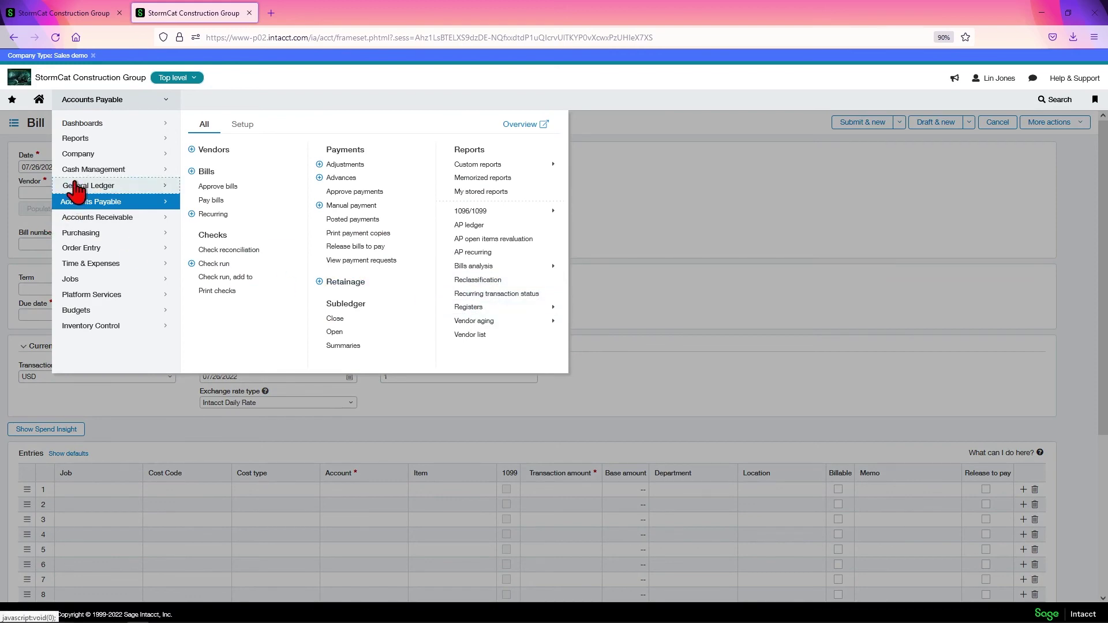
{"action": "left_click", "coordinate": [133, 185]}
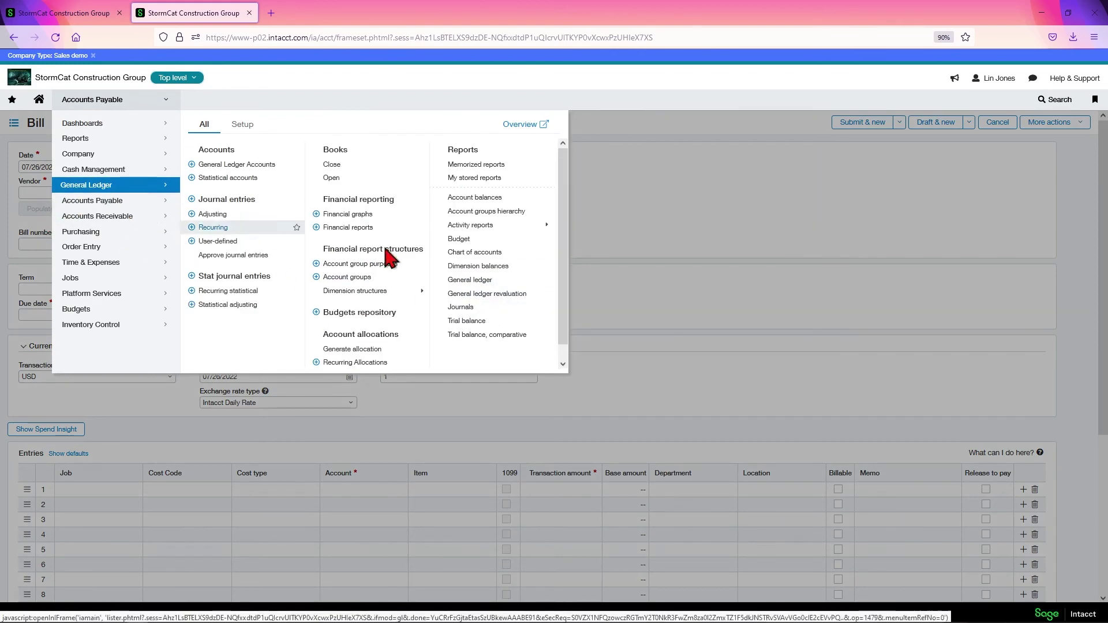
{"action": "left_click", "coordinate": [460, 281]}
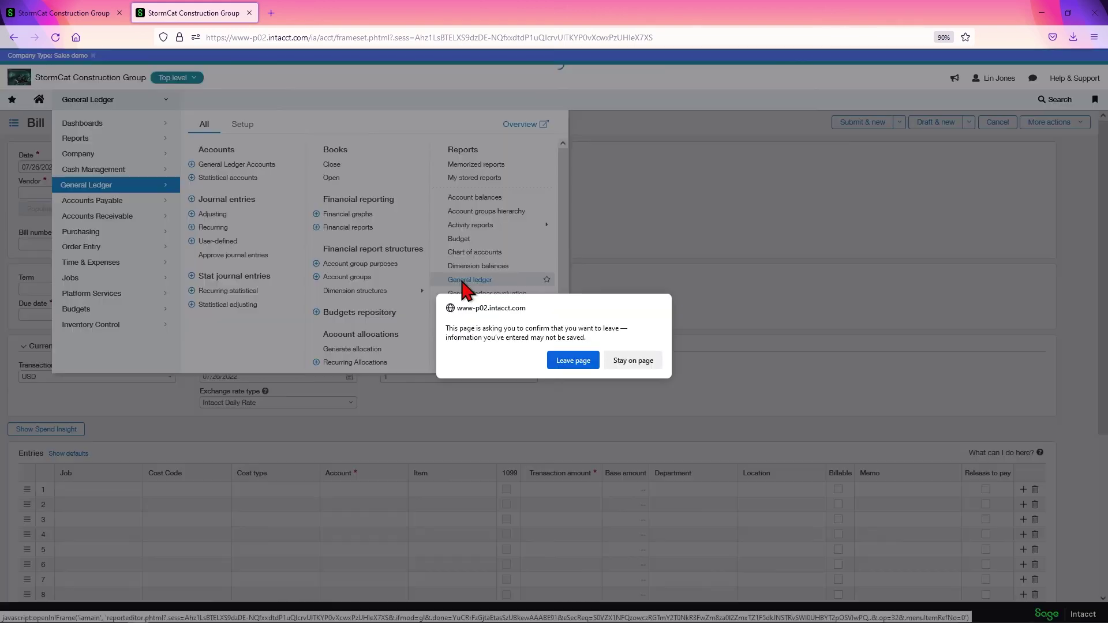
{"action": "left_click", "coordinate": [568, 366]}
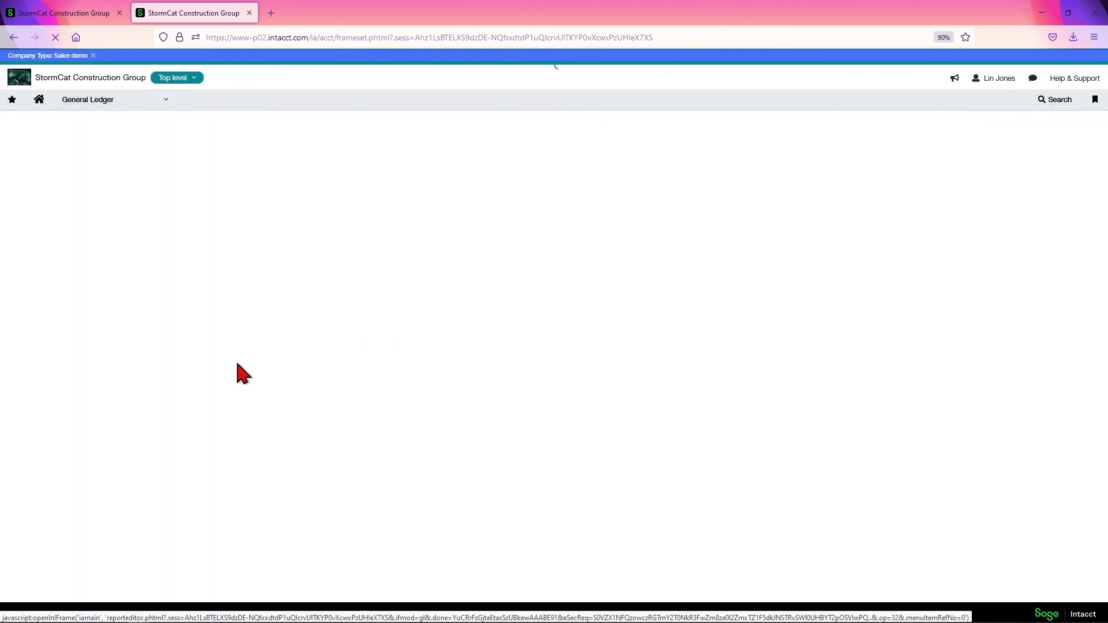
Scroll the Account from list to confirm L100 and REGH are selectable
{"action": "left_click", "coordinate": [179, 402]}
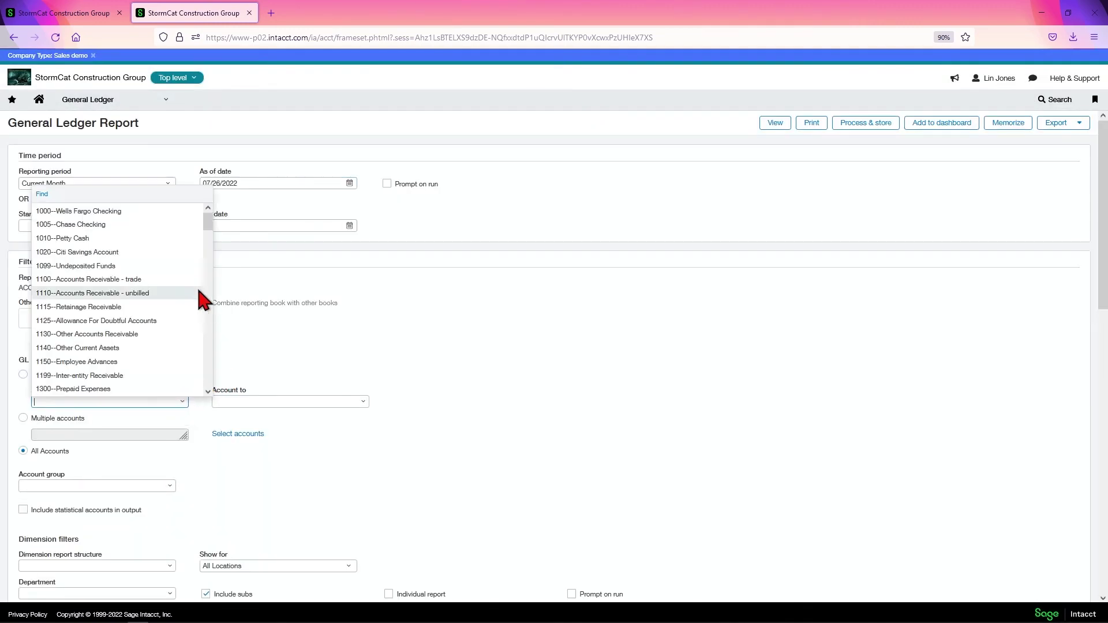
{"action": "left_click_drag", "start_coordinate": [208, 216], "coordinate": [223, 424]}
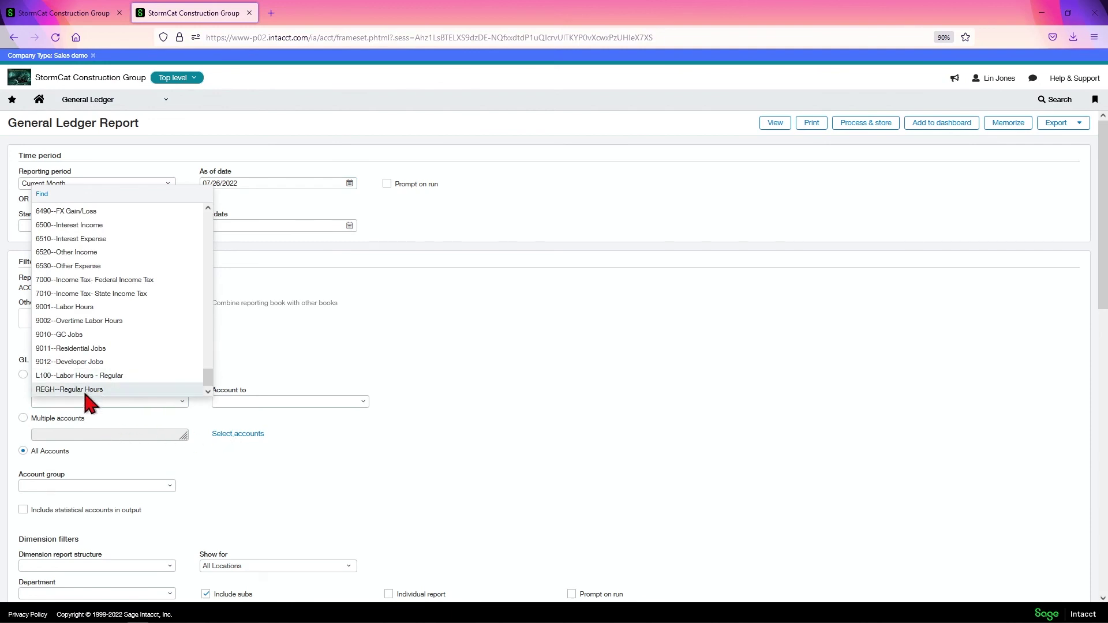
{"action": "left_click", "coordinate": [438, 377]}
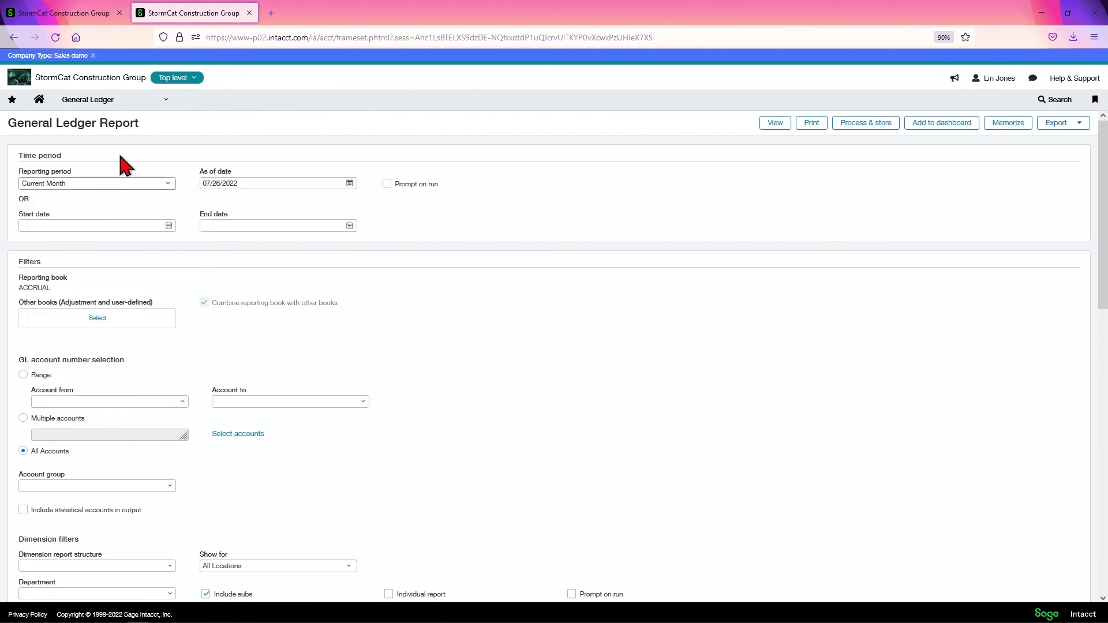
Switch to the first tab and stay on the seven-account Statistical Accounts list
{"action": "left_click", "coordinate": [46, 15]}
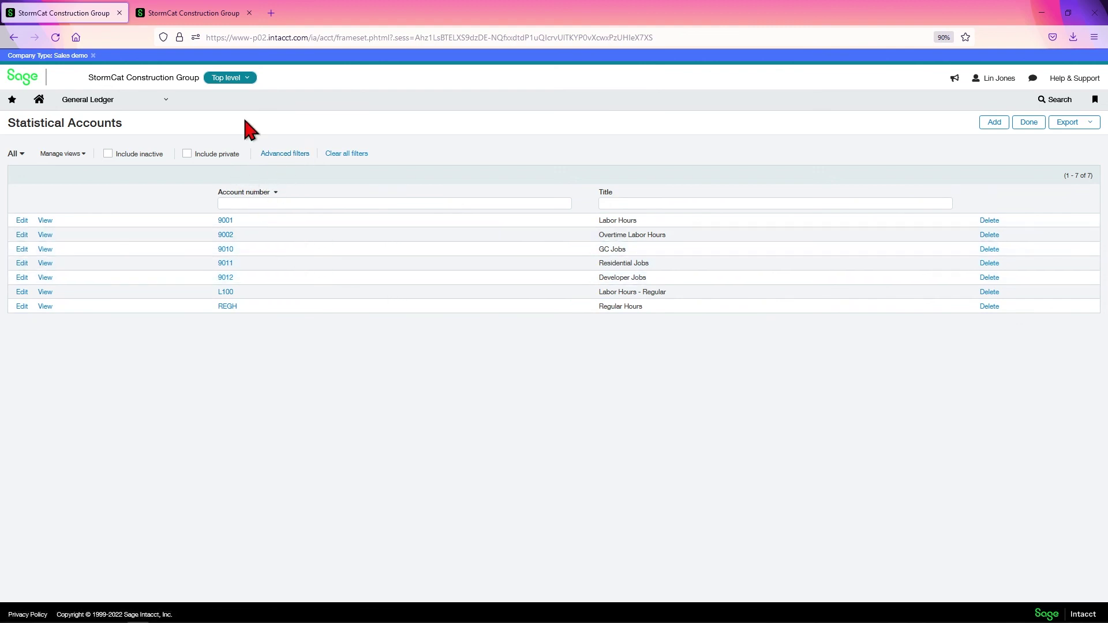
{"action": "left_click", "coordinate": [102, 101]}
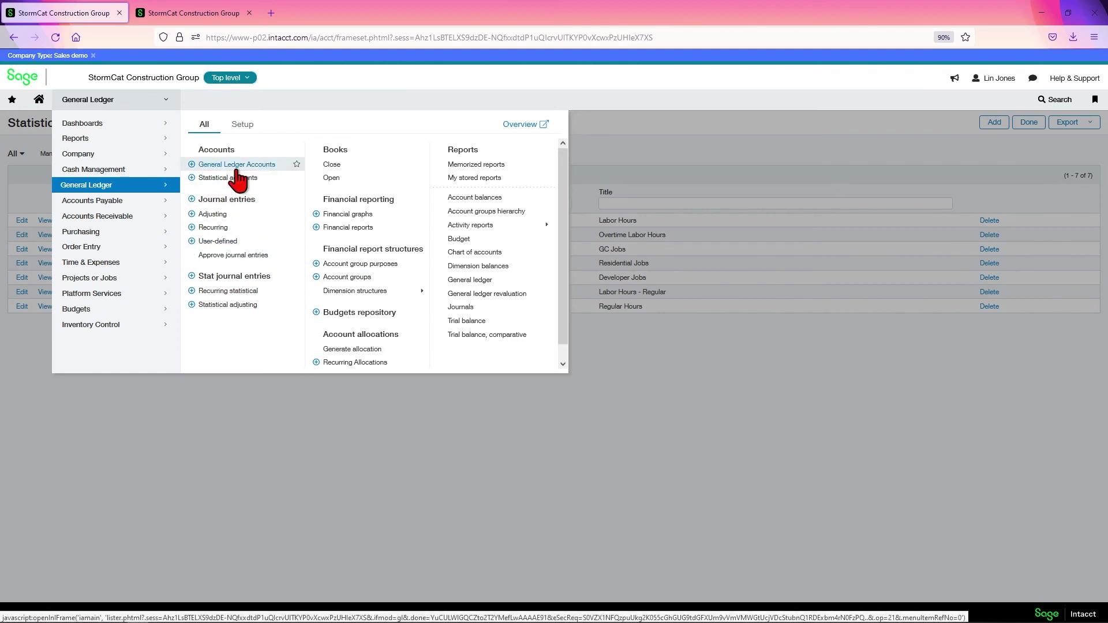
{"action": "left_click", "coordinate": [224, 507]}
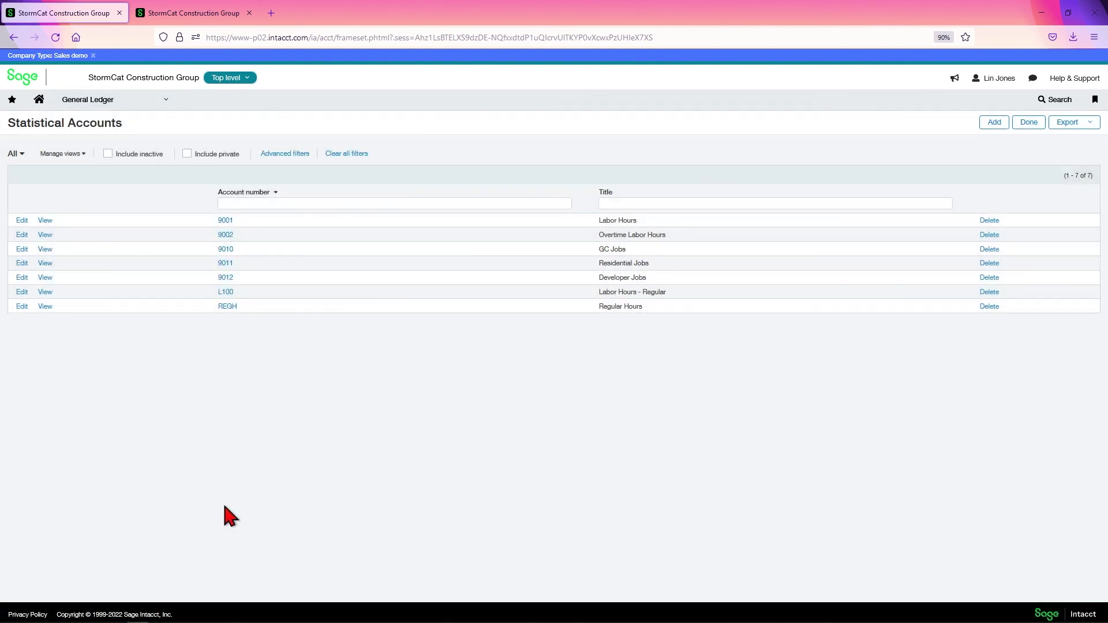